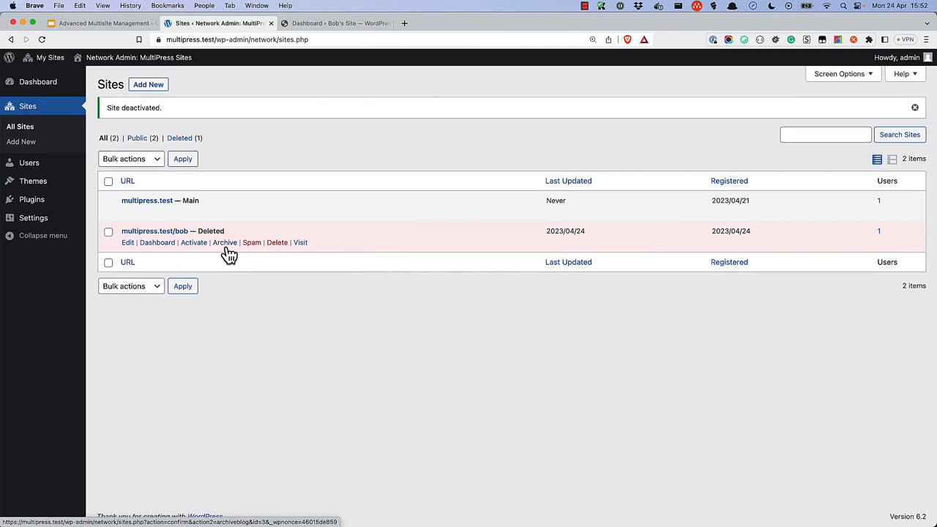
Step: Archive the multipress.test/bob subsite and mark it as spam, confirming each action
left_click(227, 247)
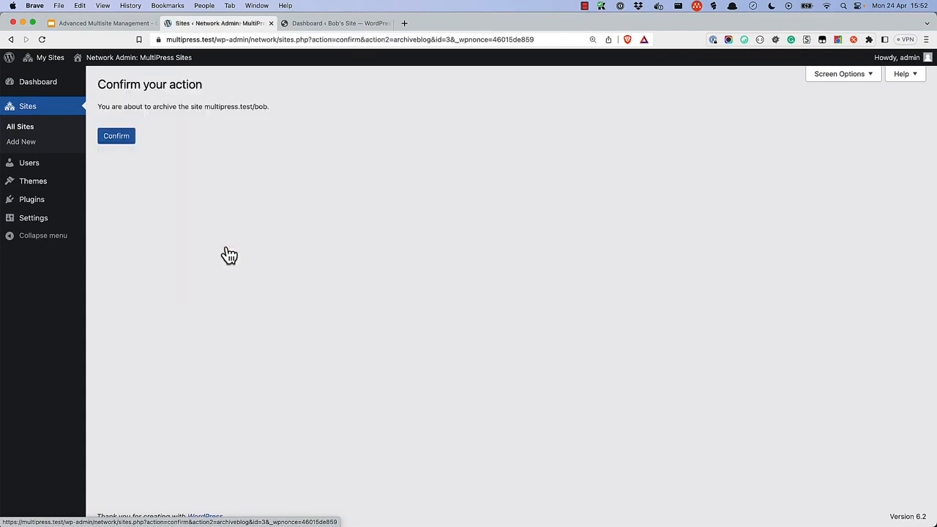
left_click(123, 141)
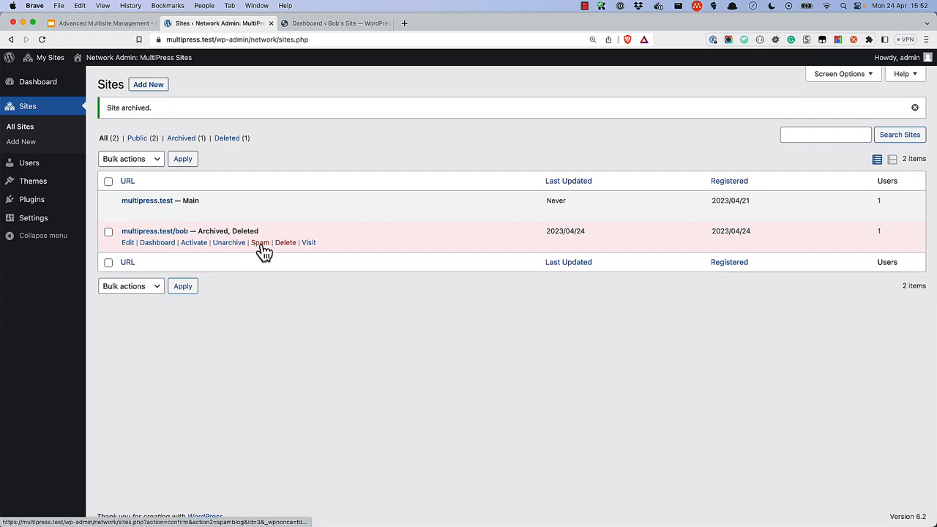
left_click(261, 247)
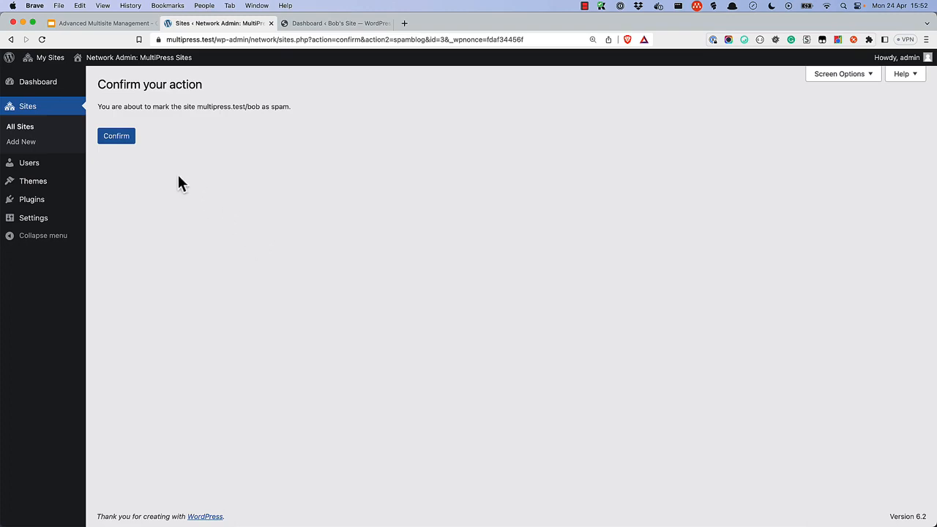
left_click(126, 141)
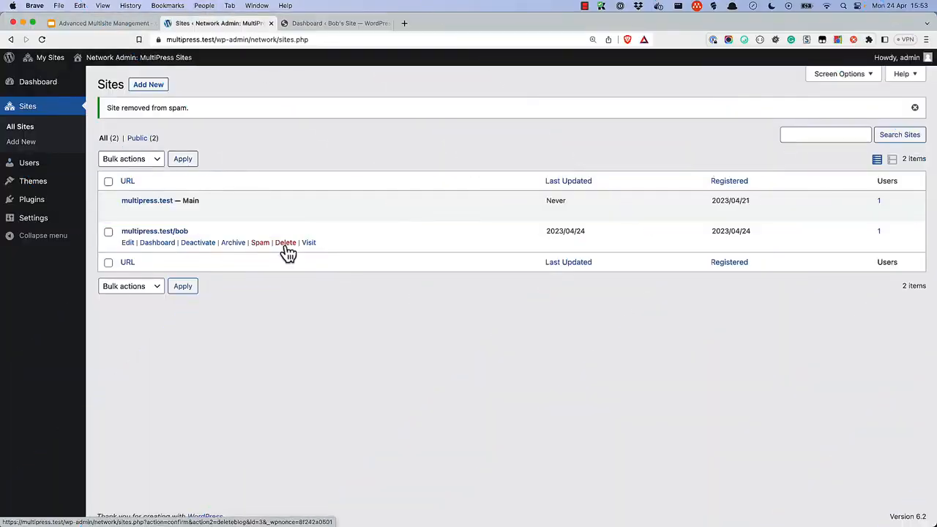
Step: Delete the multipress.test/bob subsite and confirm the deletion
left_click(286, 247)
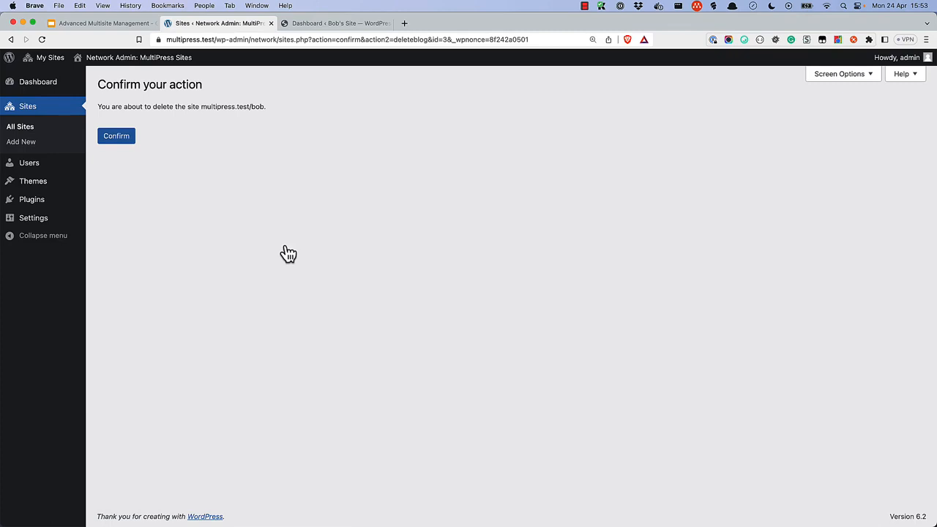
left_click(132, 146)
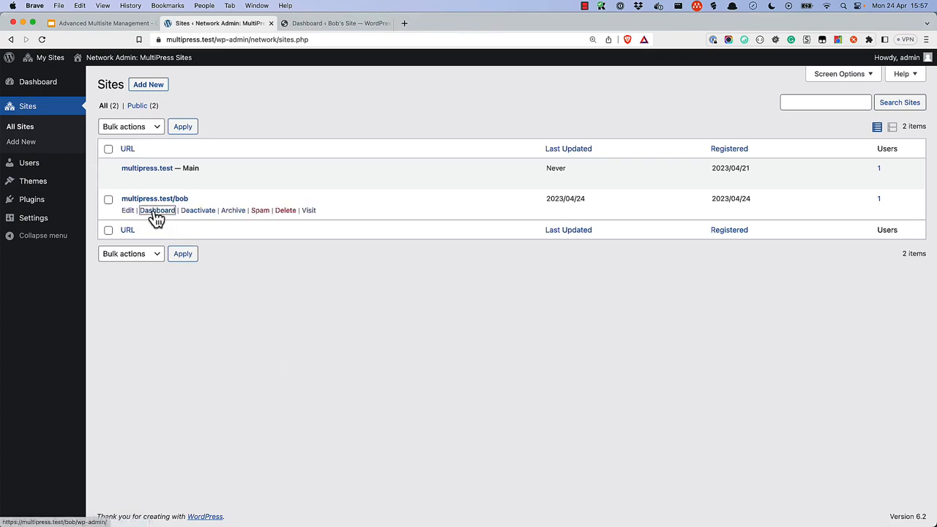
Step: Go to Bob's Site dashboard and open its Tools > Export page
left_click(156, 211)
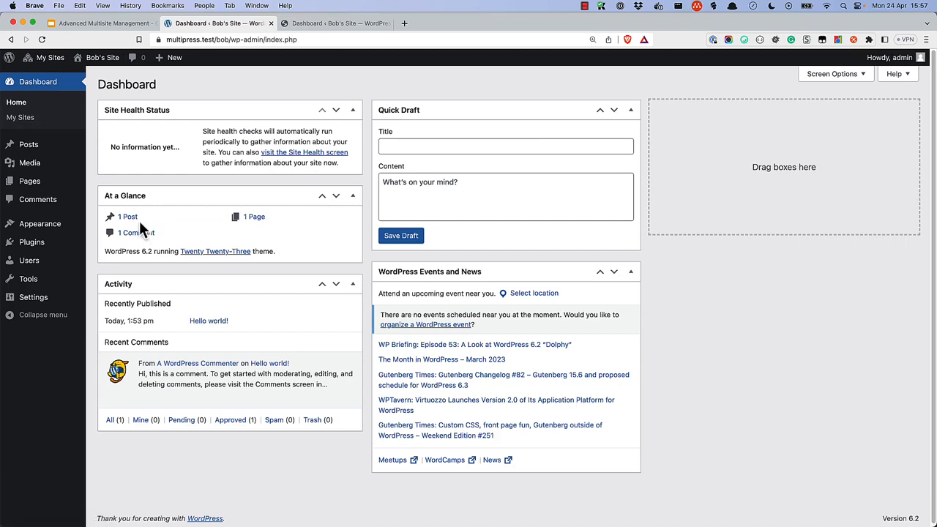
mouse_move(41, 287)
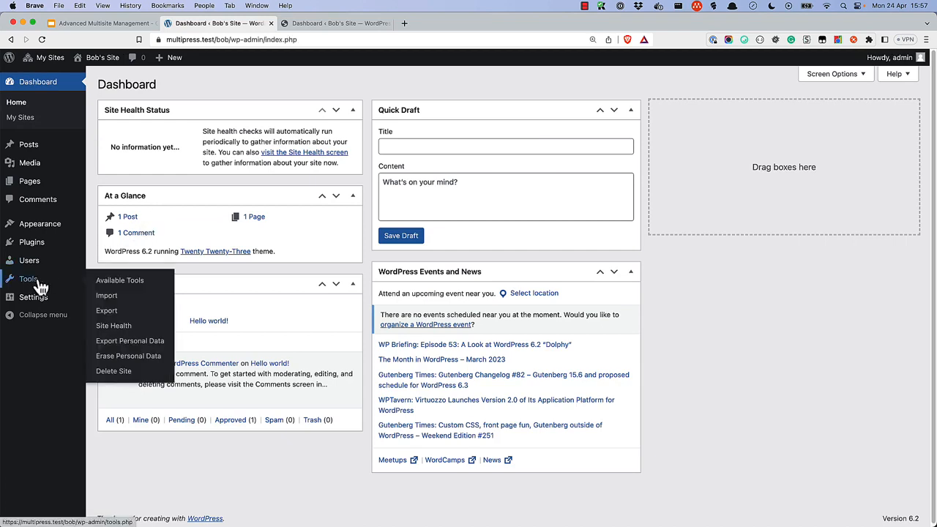
left_click(107, 312)
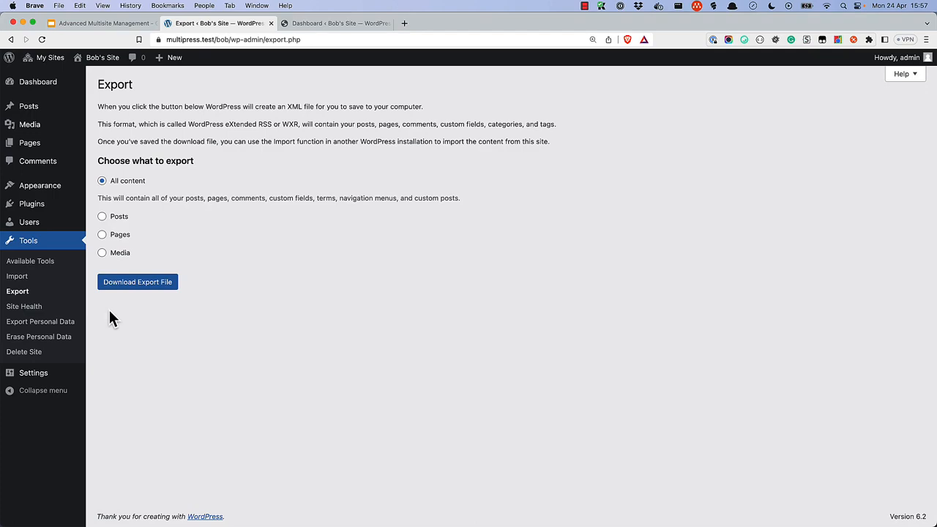
Step: Download the all-content export file bobssite.WordPress.2023-04-24 and save it to the Desktop
left_click(145, 287)
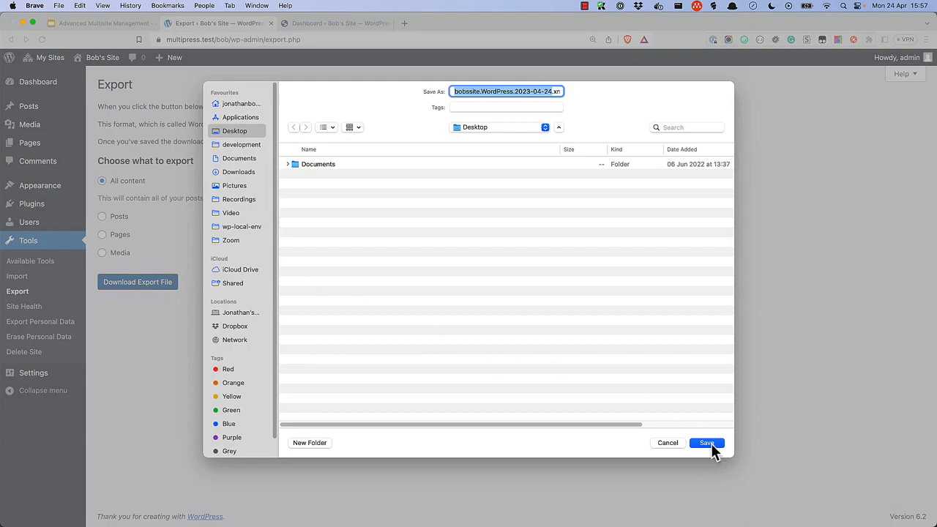
left_click(707, 443)
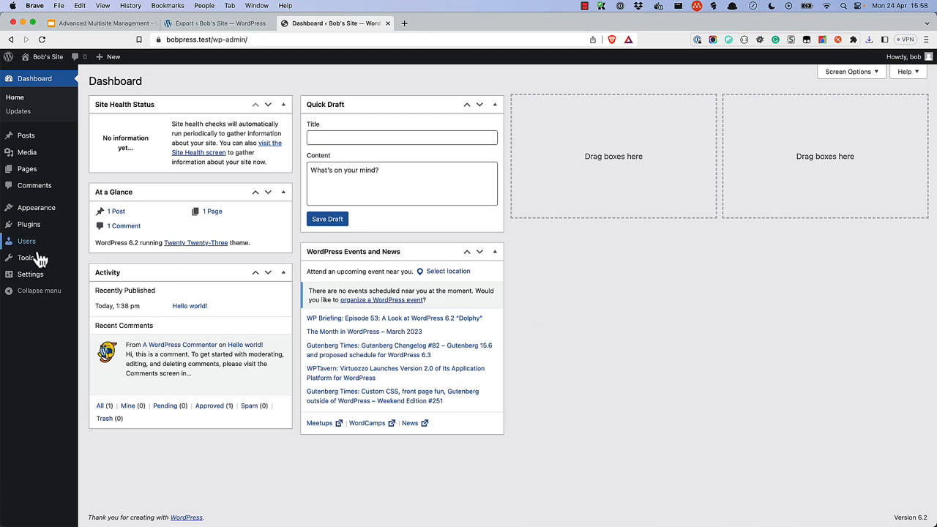
Step: Install the WordPress importer from Tools > Import on bobpress.test and run it
mouse_move(28, 259)
left_click(98, 275)
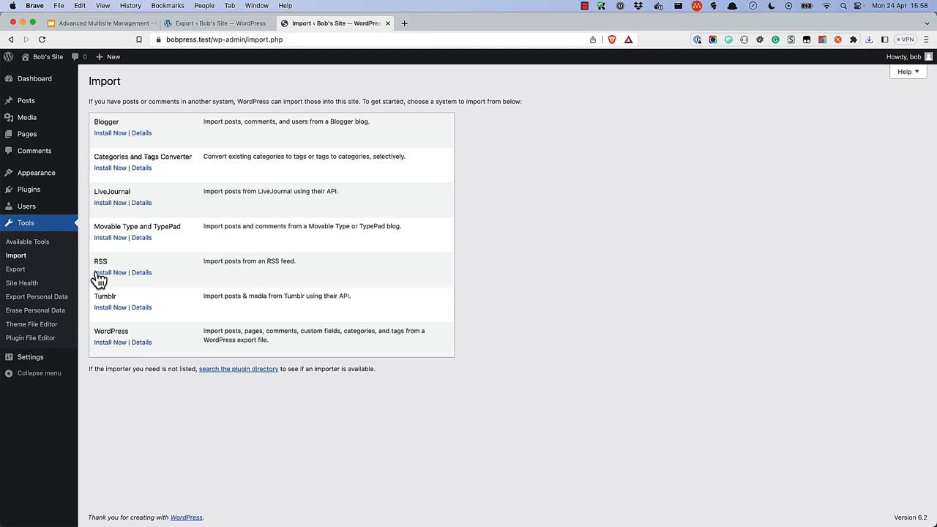
left_click(114, 344)
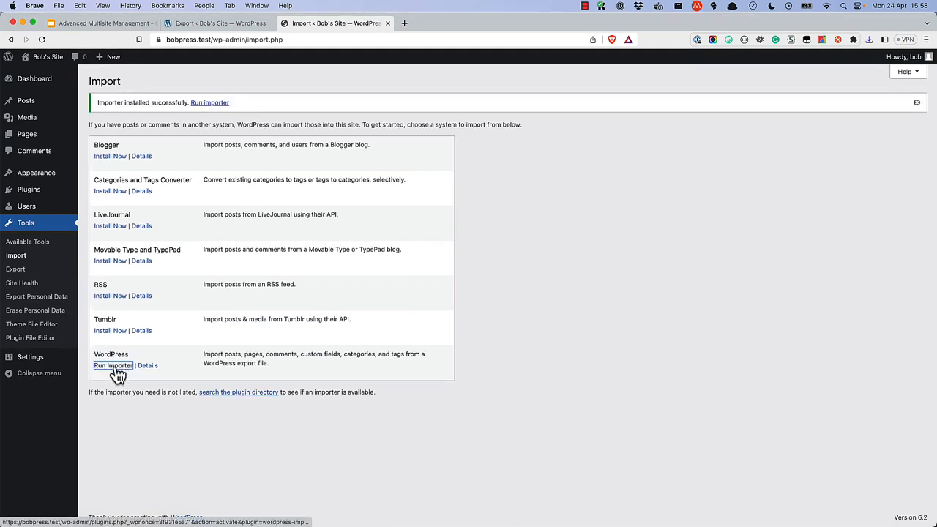
left_click(114, 366)
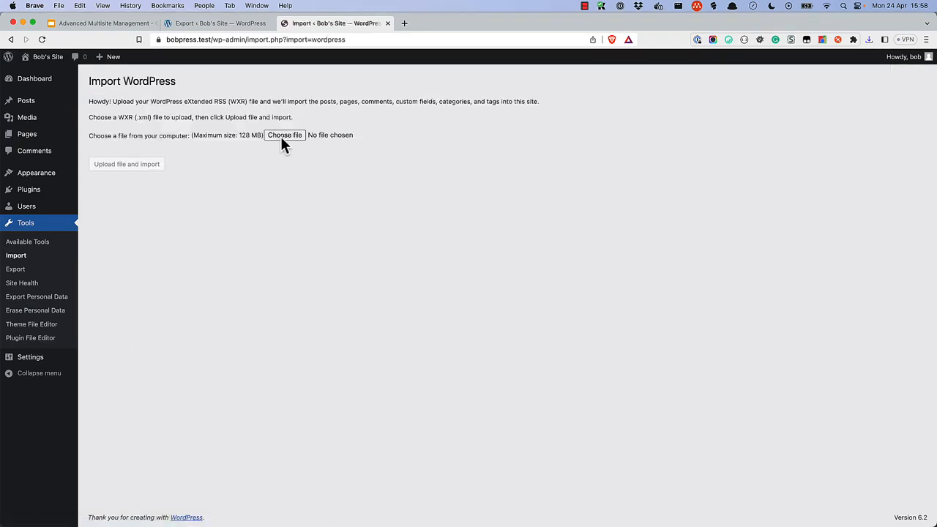
Step: Import bobssite.WordPress.2023-04-24.xml from the Desktop, assigning its posts to the existing site user
left_click(282, 136)
left_click(276, 132)
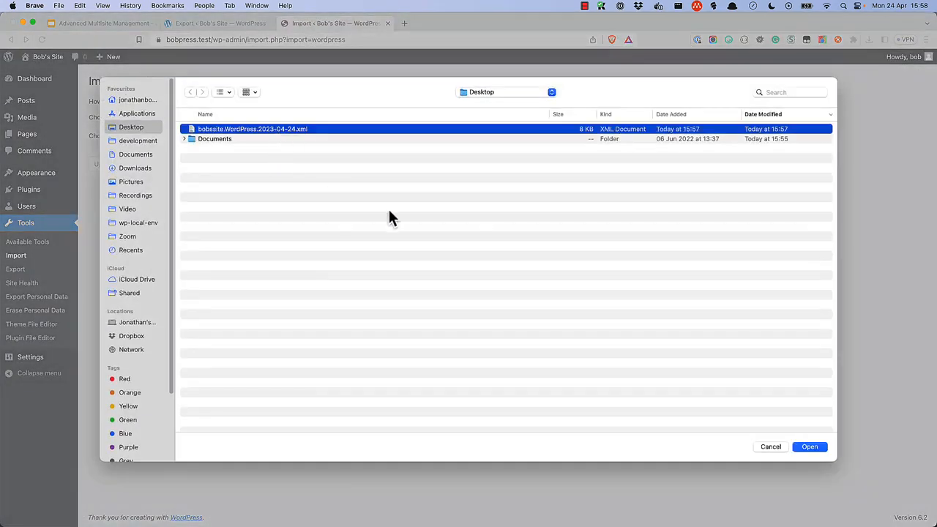
left_click(808, 447)
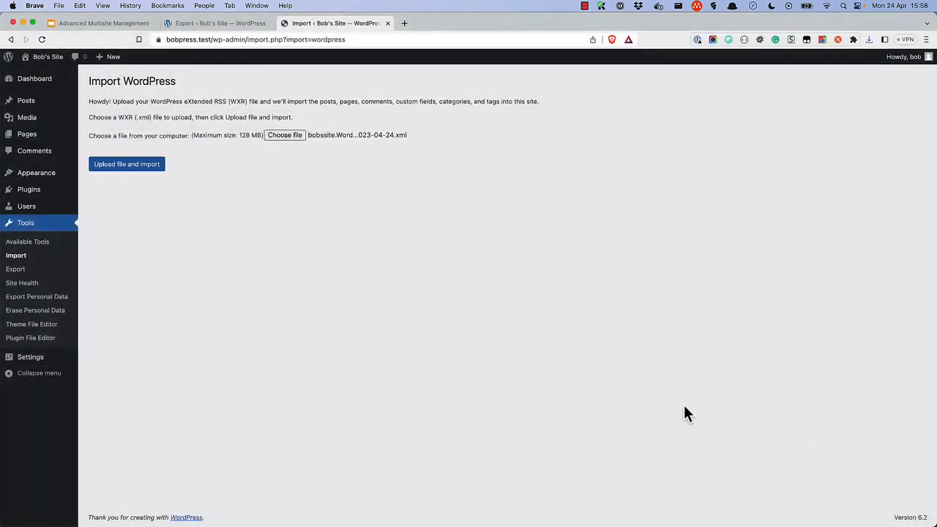
left_click(130, 165)
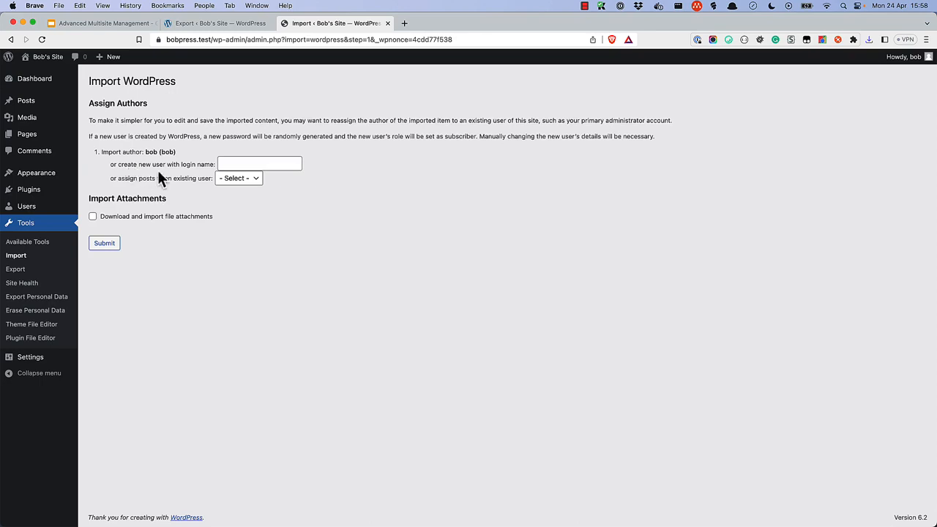
left_click(239, 179)
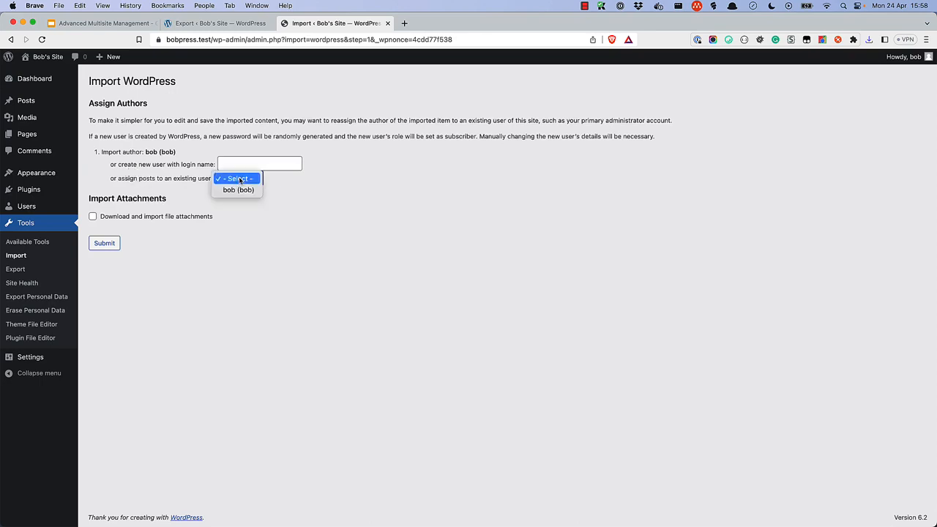
left_click(238, 190)
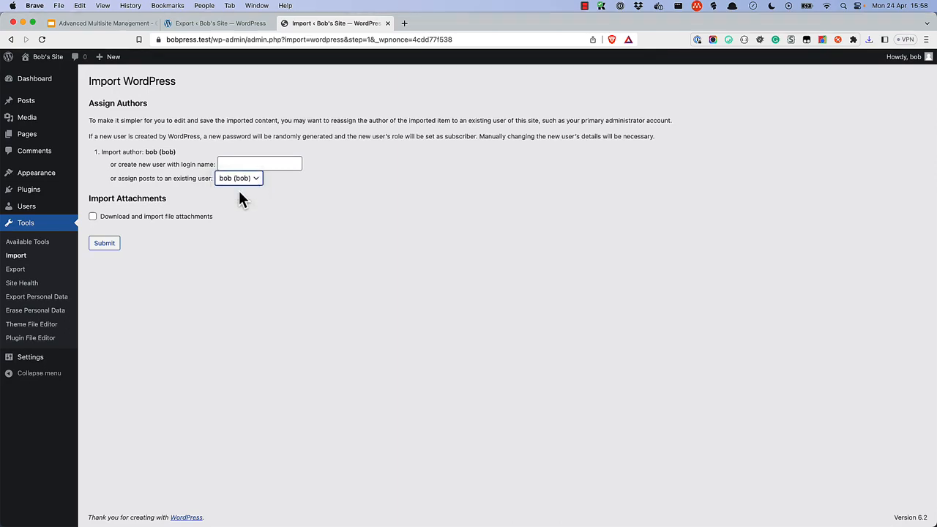
left_click(105, 244)
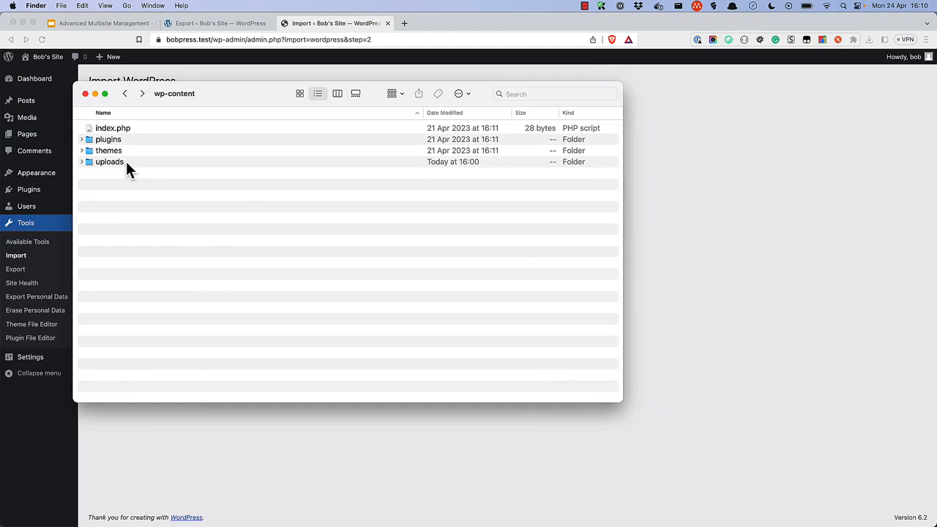
Step: Browse in Finder through wp-content's uploads > sites > 4 folder
double_click(110, 162)
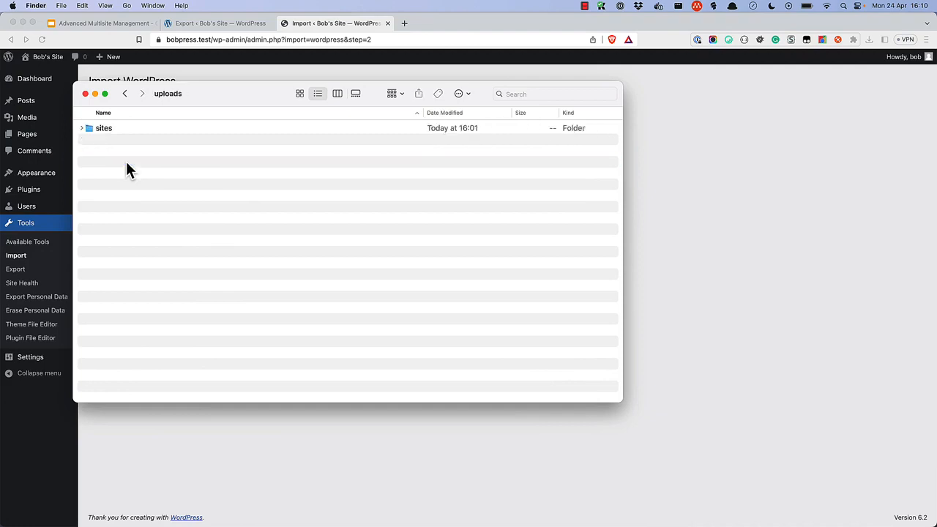
double_click(111, 129)
double_click(97, 128)
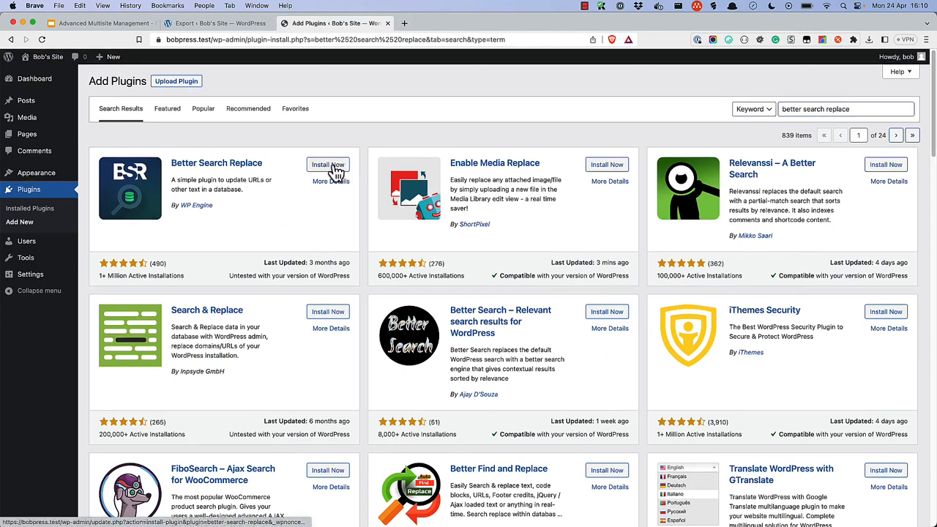
Step: Install the Better Search Replace plugin from the search results
left_click(334, 167)
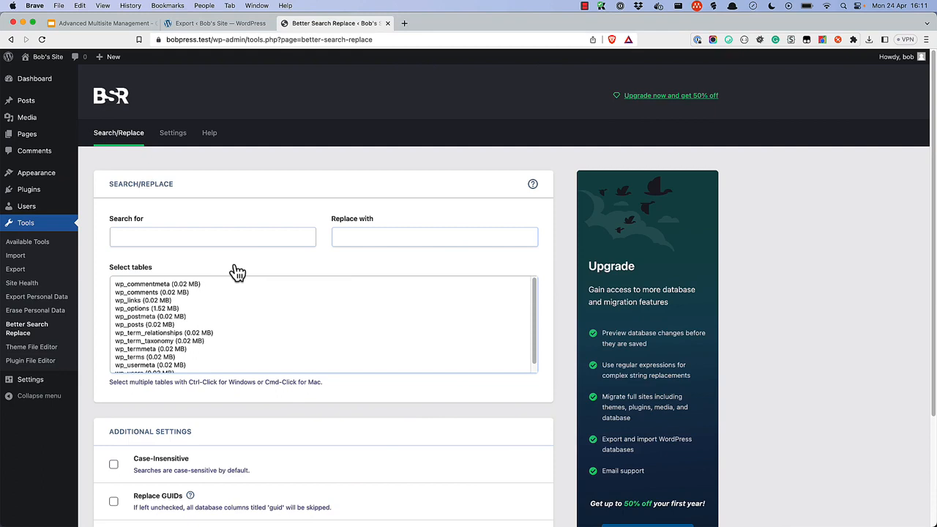
left_click(184, 232)
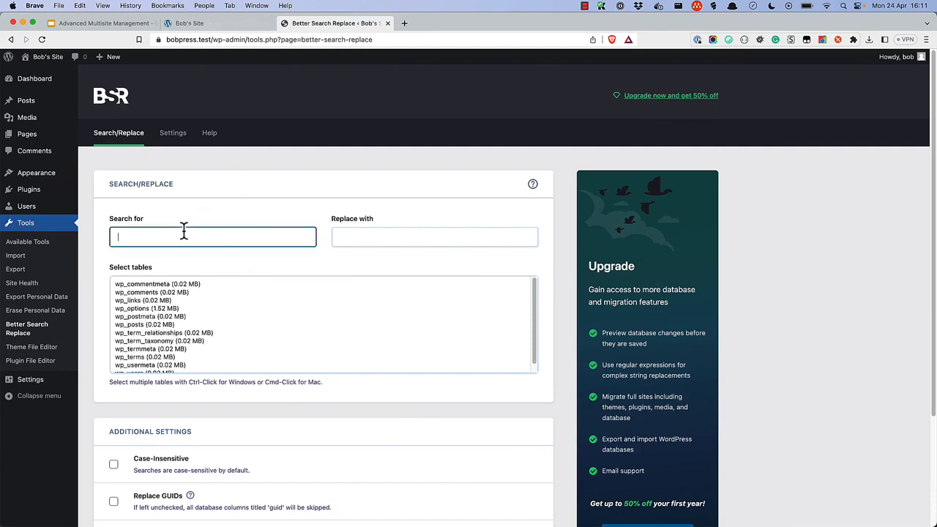
type("https://multipress.test/bob/")
left_click(373, 231)
type("https://bobpress.test")
type("/")
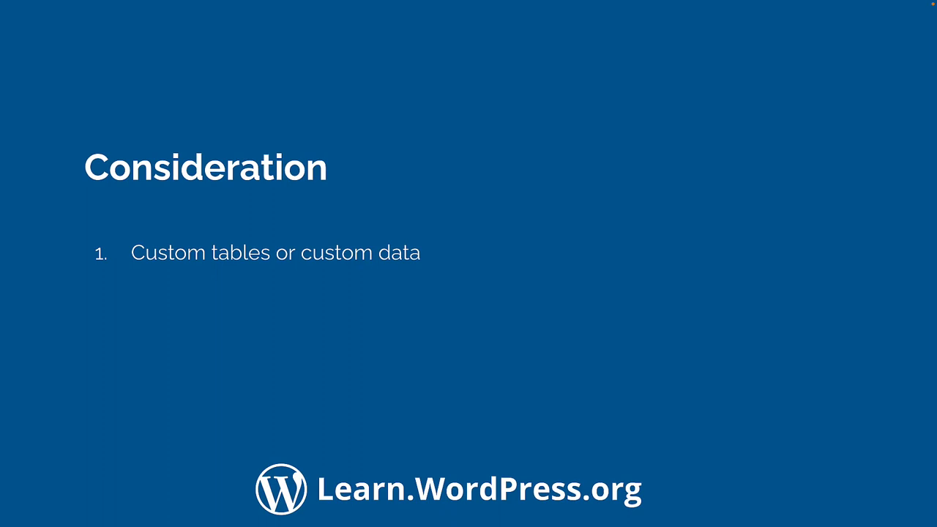
Step: Advance the Consideration slide to reveal its next point
key("Right")
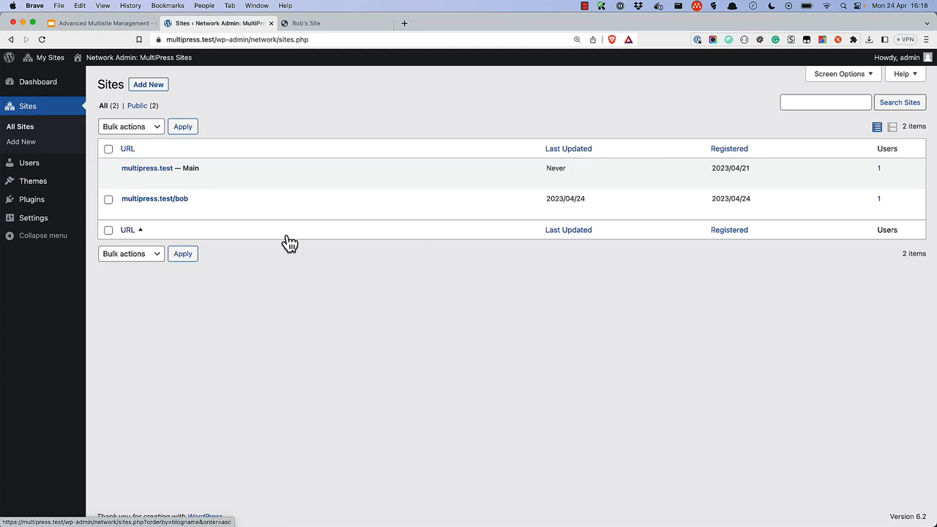
Step: Delete the multipress.test/bob subsite from the Sites list and confirm the deletion
left_click(288, 213)
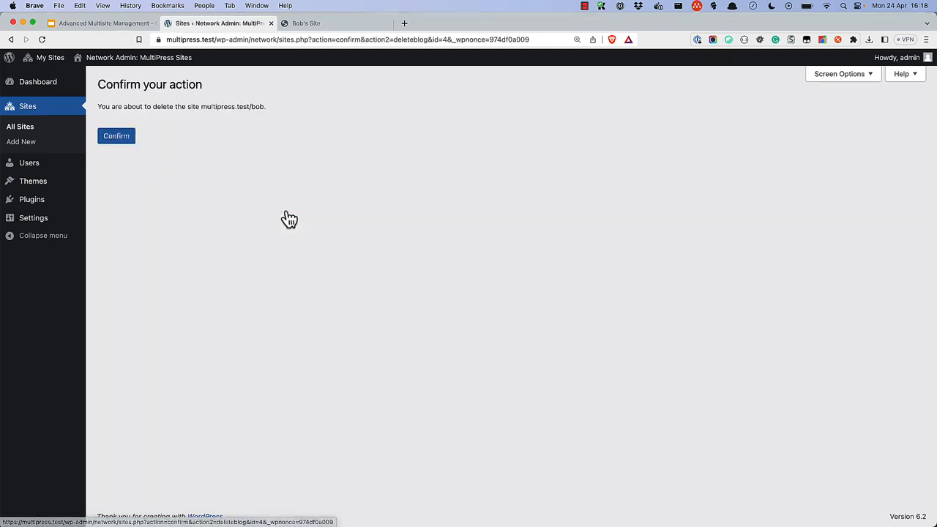
left_click(119, 139)
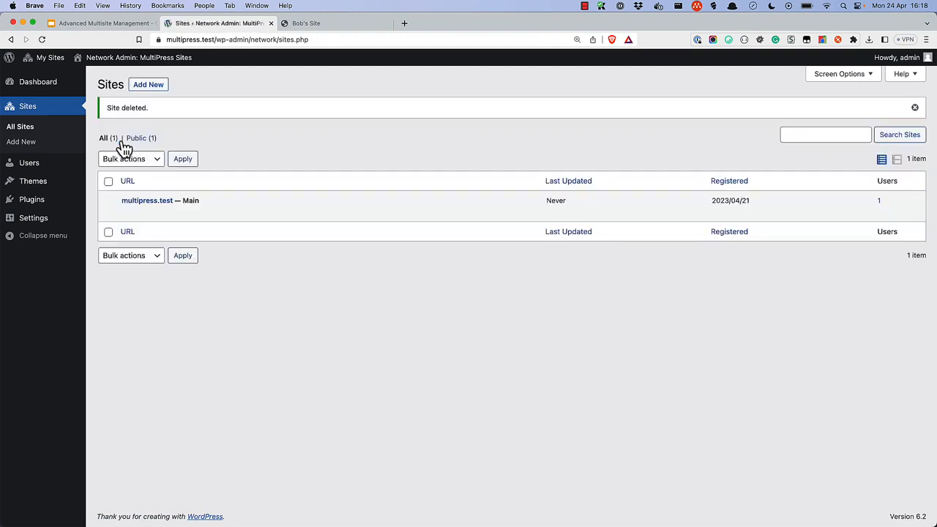
Step: From the network's All Users list, delete the leftover bob user and confirm the deletion
left_click(39, 169)
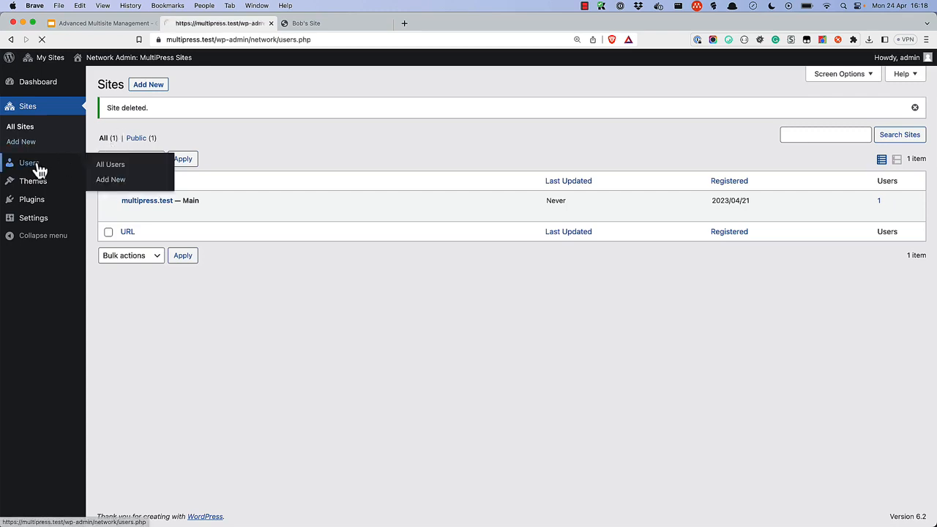
left_click(173, 209)
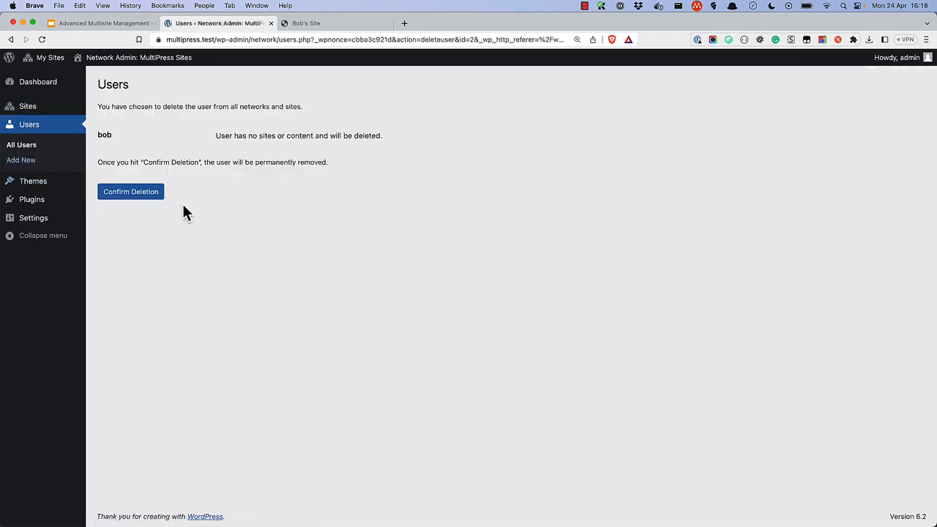
left_click(139, 195)
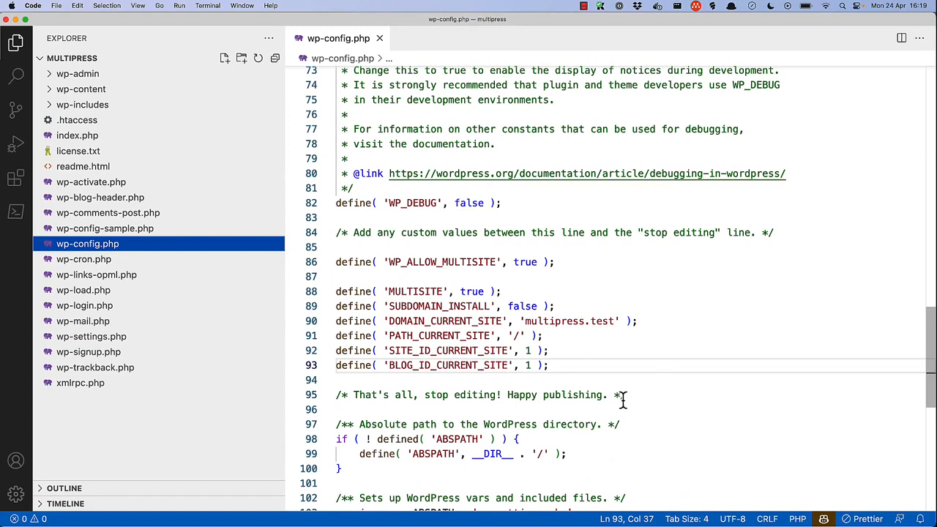
Step: Select the multisite define lines 86–93 in wp-config.php and delete them
left_click_drag(557, 366, 329, 263)
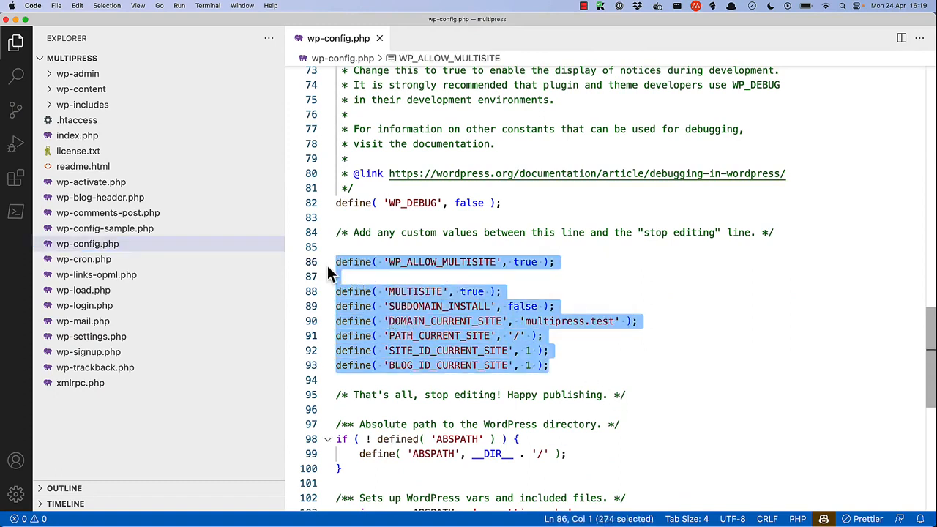
key("BackSpace")
key("BackSpace")
key("BackSpace")
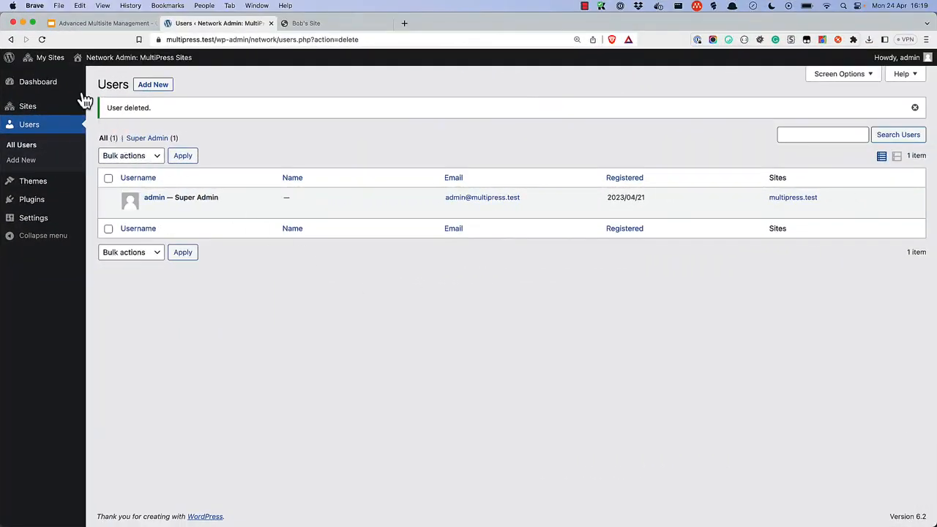
Step: Reload the Users page and log back in as admin with the account password
left_click(43, 39)
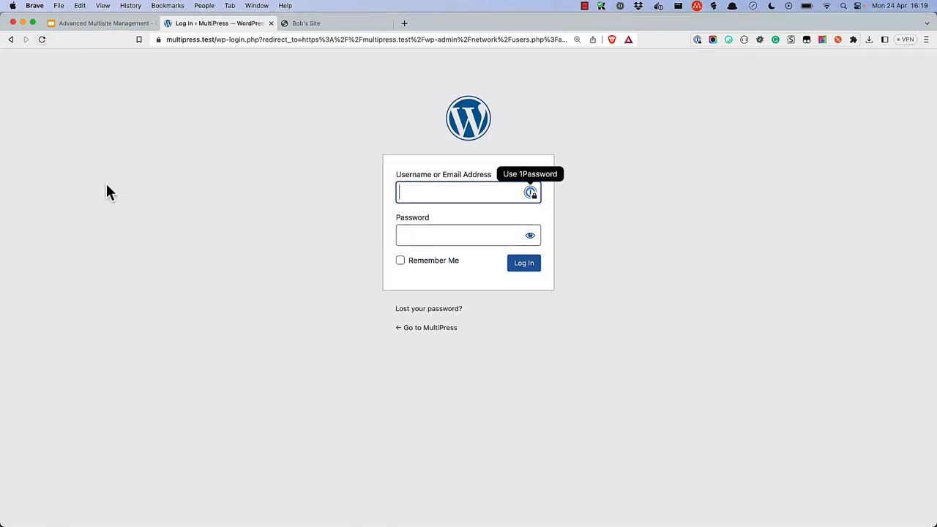
type("admin")
key("Tab")
type("password")
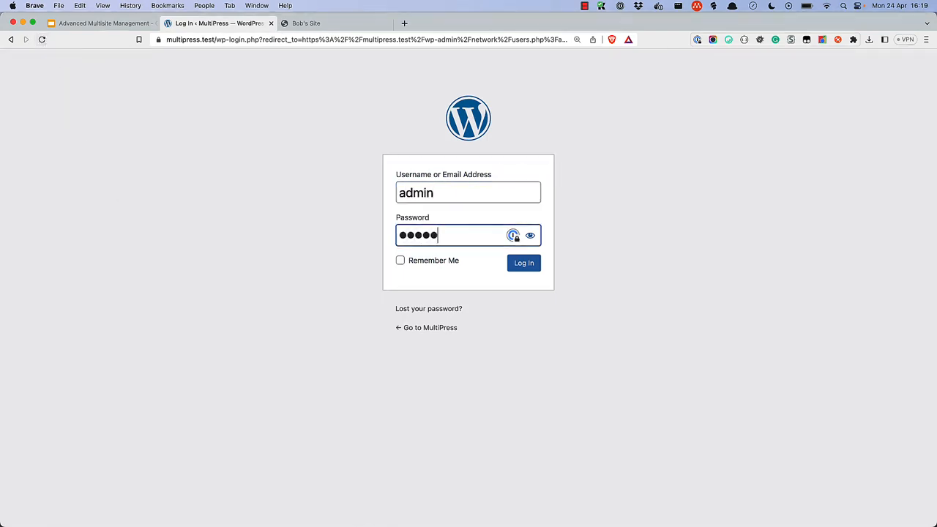
key("Return")
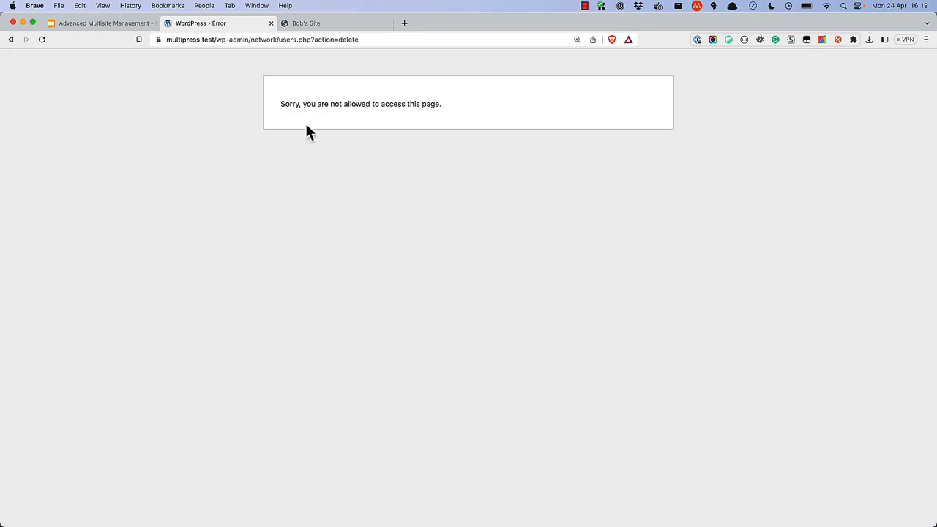
Step: Go back to the network Dashboard, which now reports multisite support is not enabled
left_click(10, 40)
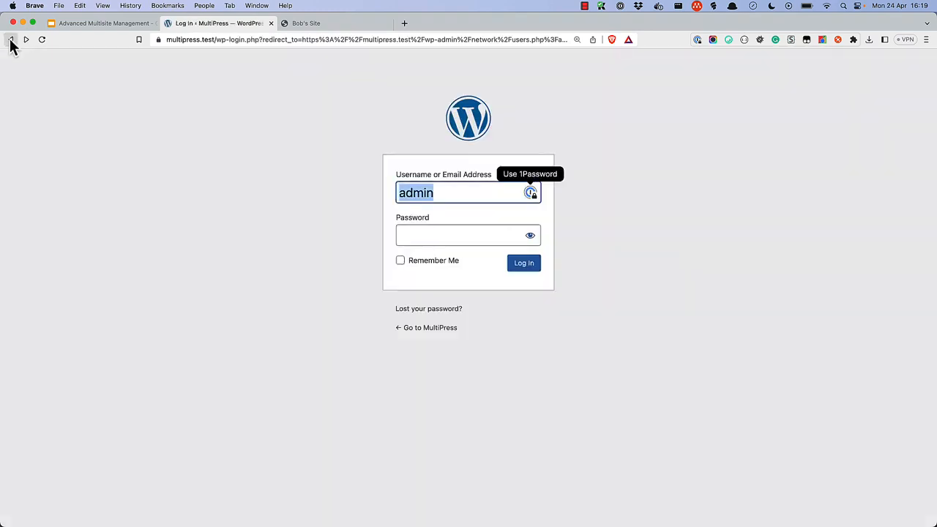
left_click(10, 40)
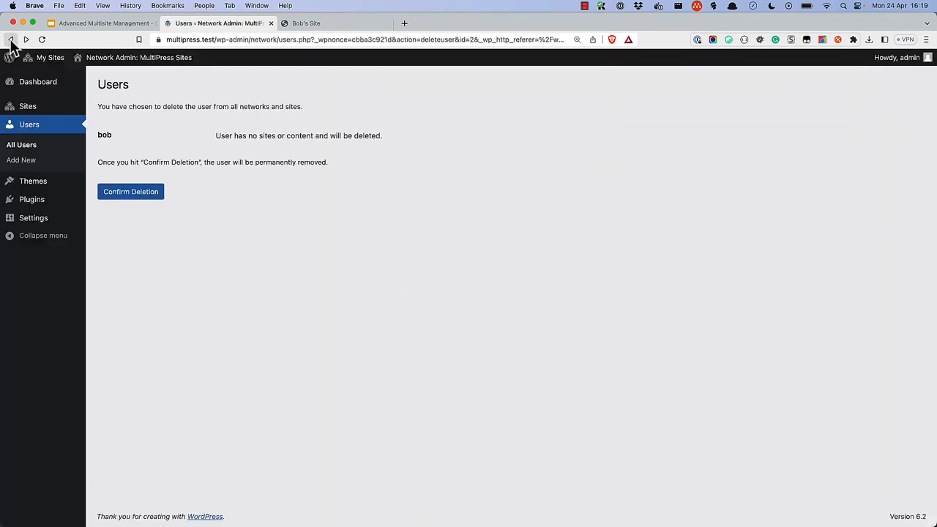
left_click(33, 88)
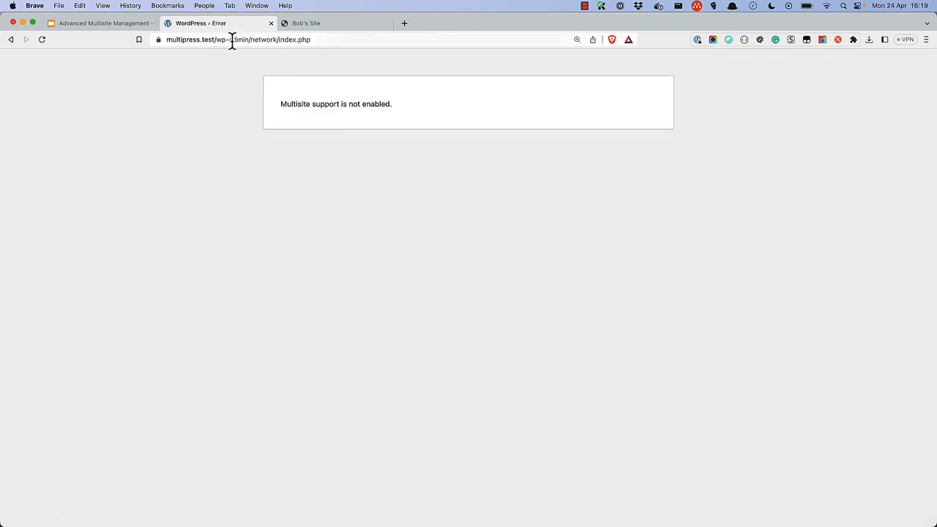
left_click_drag(217, 40, 341, 39)
key("BackSpace")
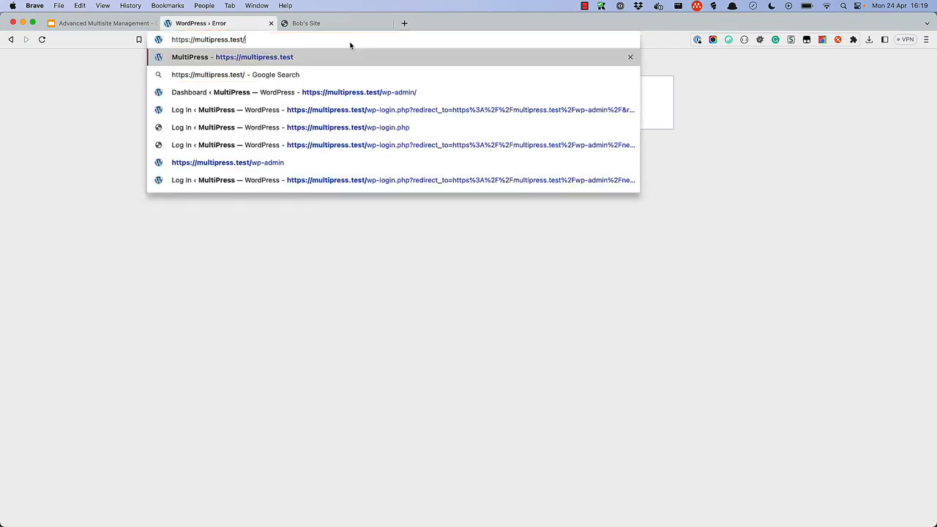
key("Return")
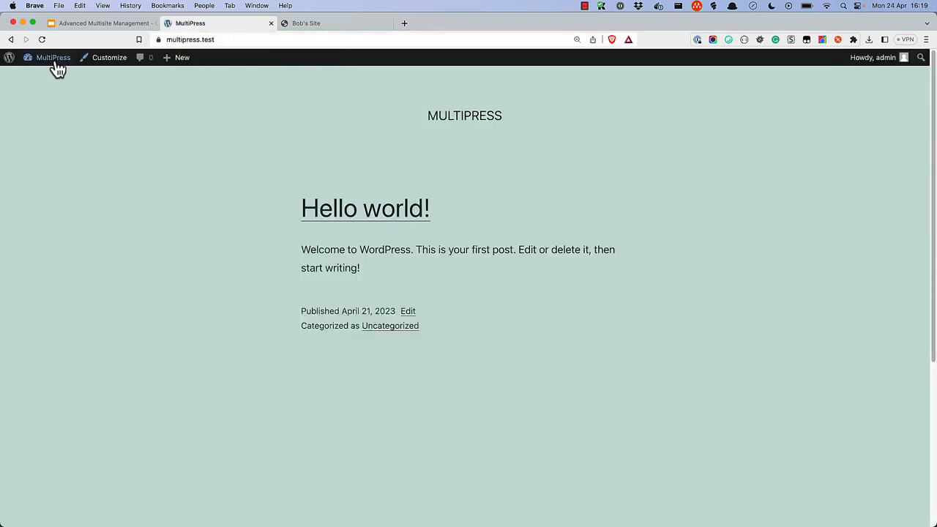
Step: From the MultiPress dashboard, set Permalinks to Post name and save the changes
mouse_move(54, 60)
left_click(53, 77)
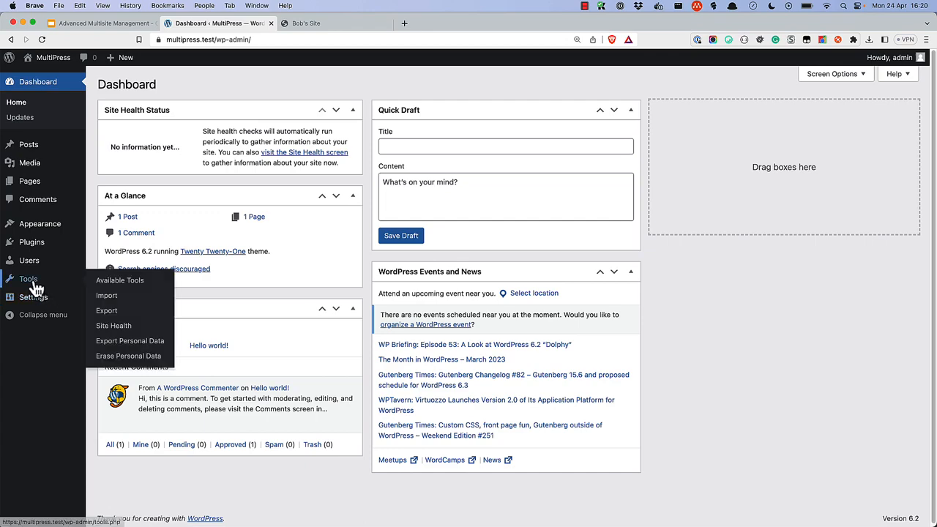
mouse_move(38, 304)
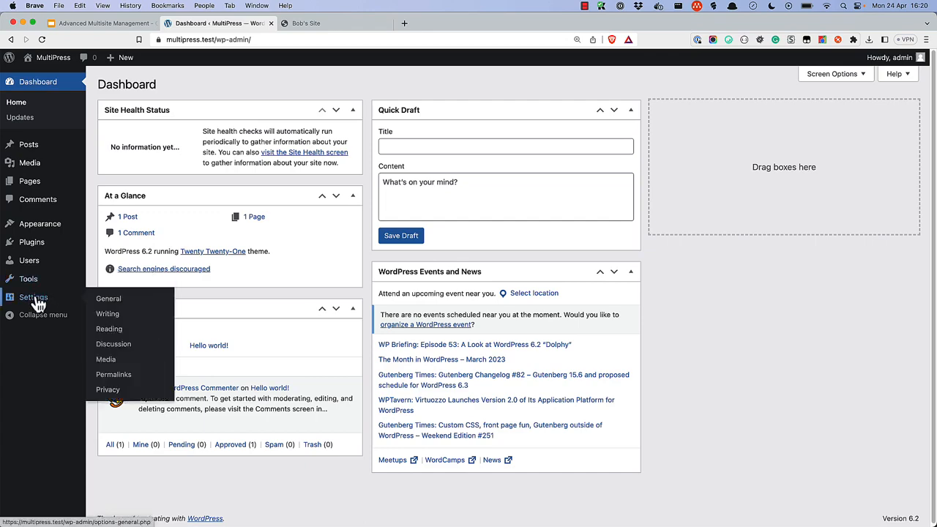
left_click(108, 376)
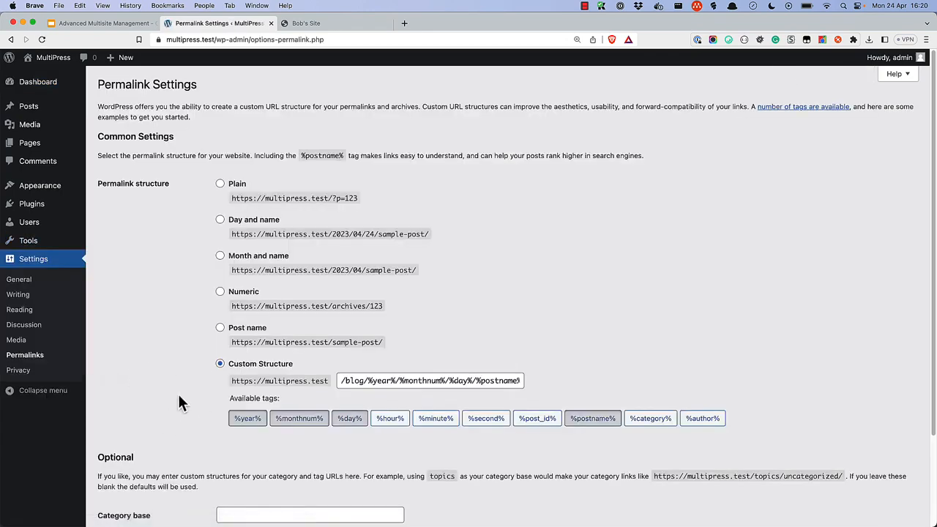
scroll(179, 403, "down", 3)
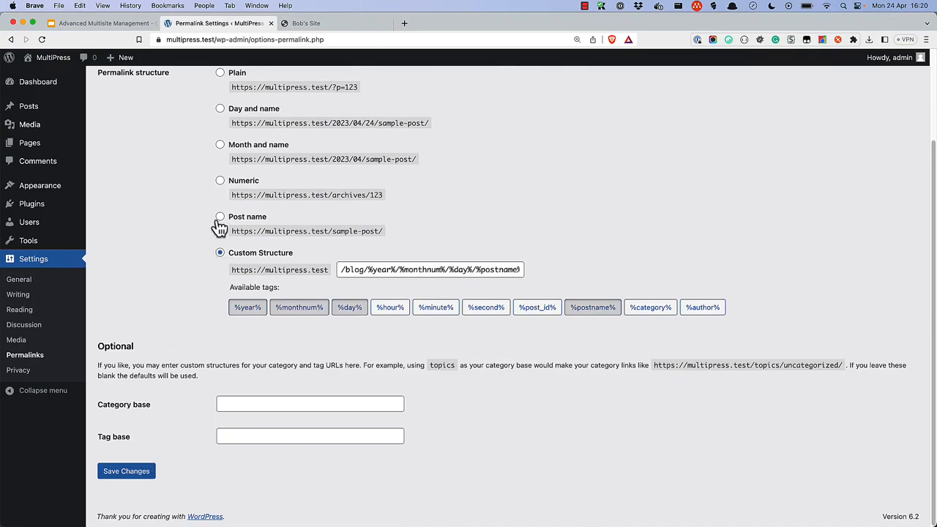
left_click(220, 223)
left_click(138, 475)
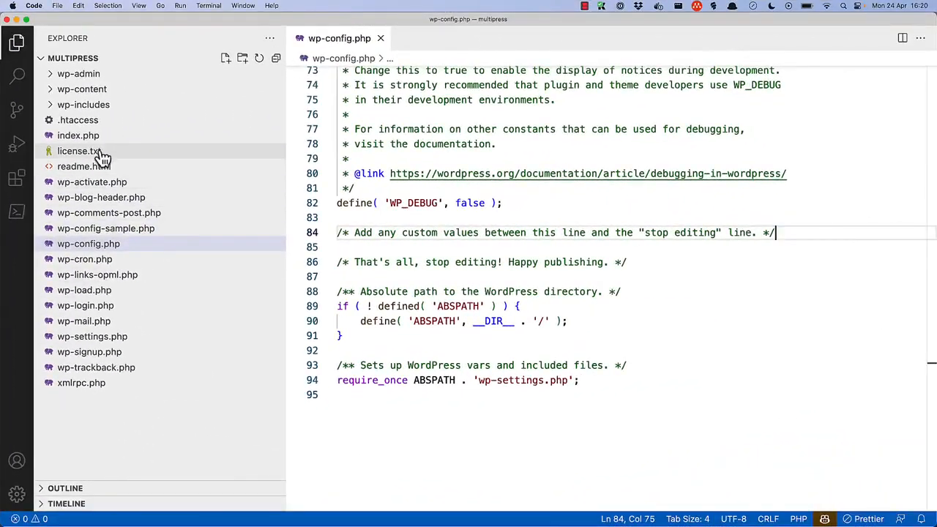
Step: Open .htaccess from the Explorer sidebar in the editor
left_click(92, 121)
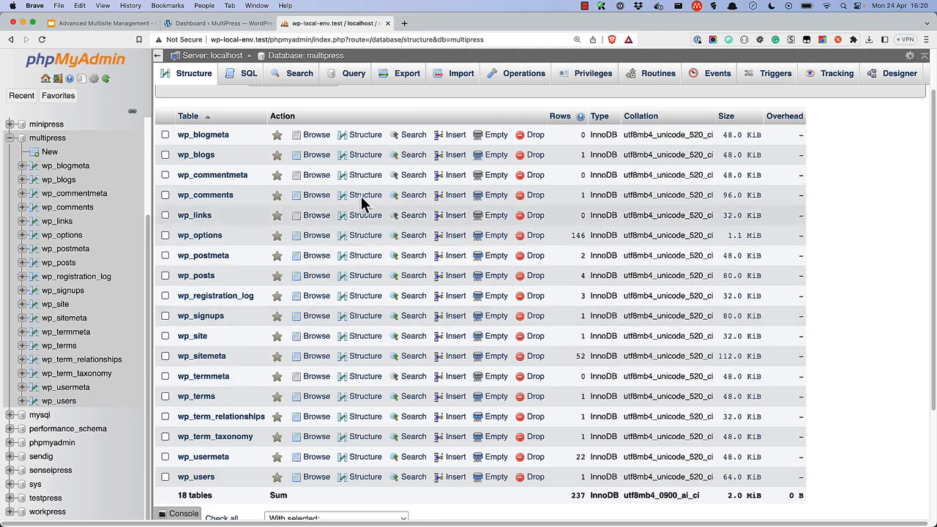
Step: Drop wp_blogmeta, wp_blogs, wp_registration_log, wp_signups, wp_site and wp_sitemeta, leaving 12 tables
left_click(165, 136)
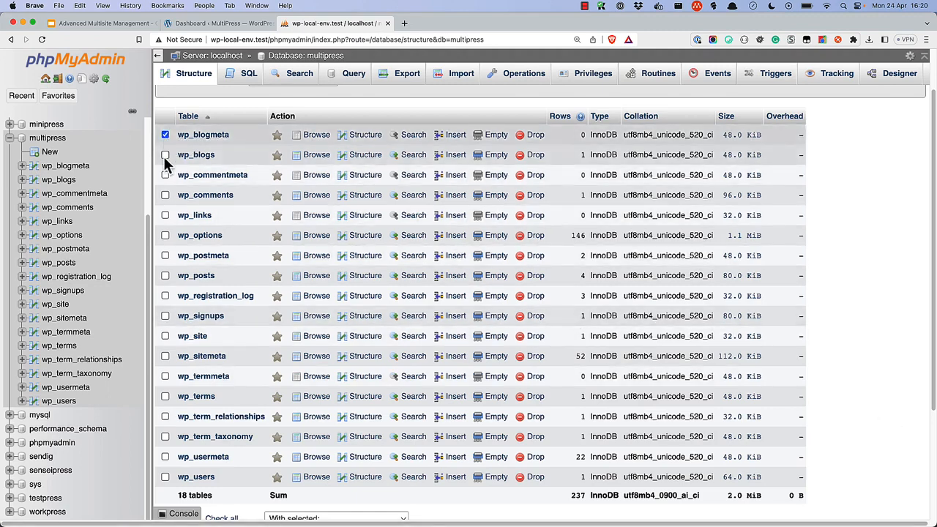
left_click(166, 156)
left_click(166, 296)
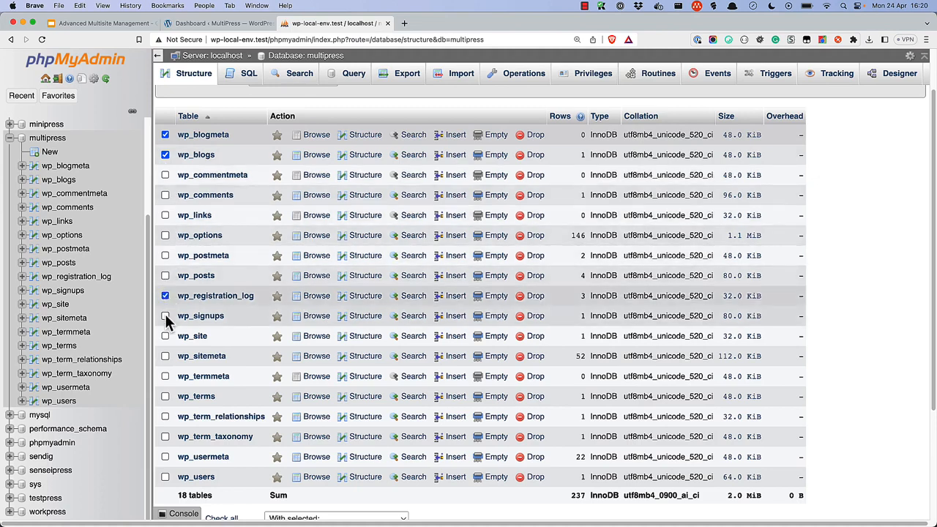
left_click(165, 317)
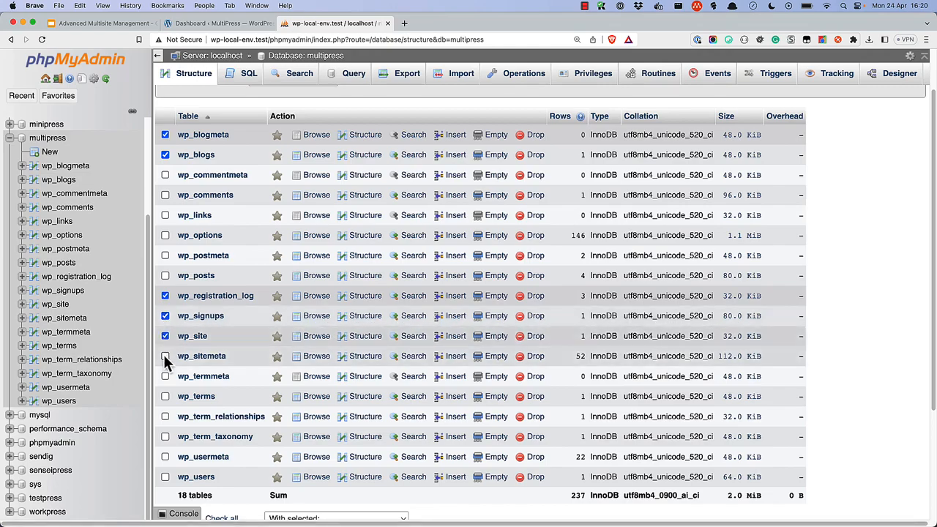
left_click(166, 356)
scroll(166, 358, "down", 2)
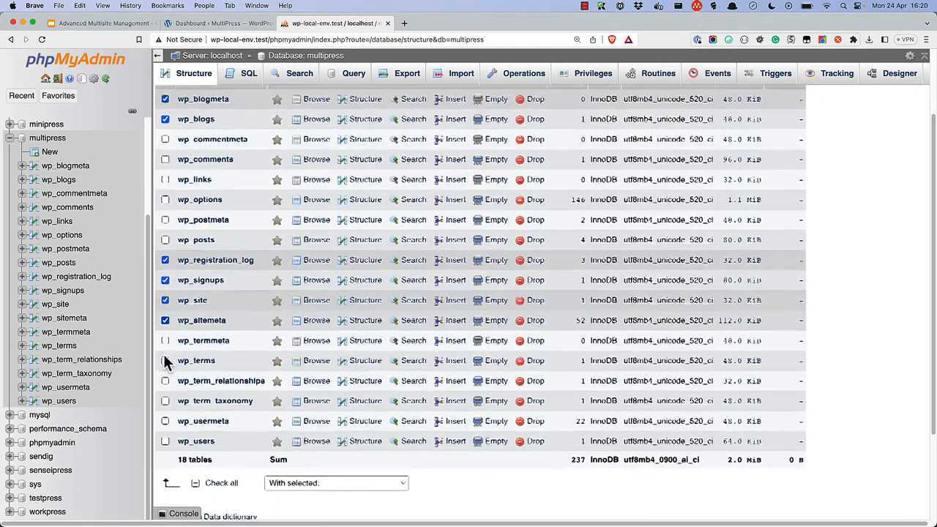
left_click(346, 450)
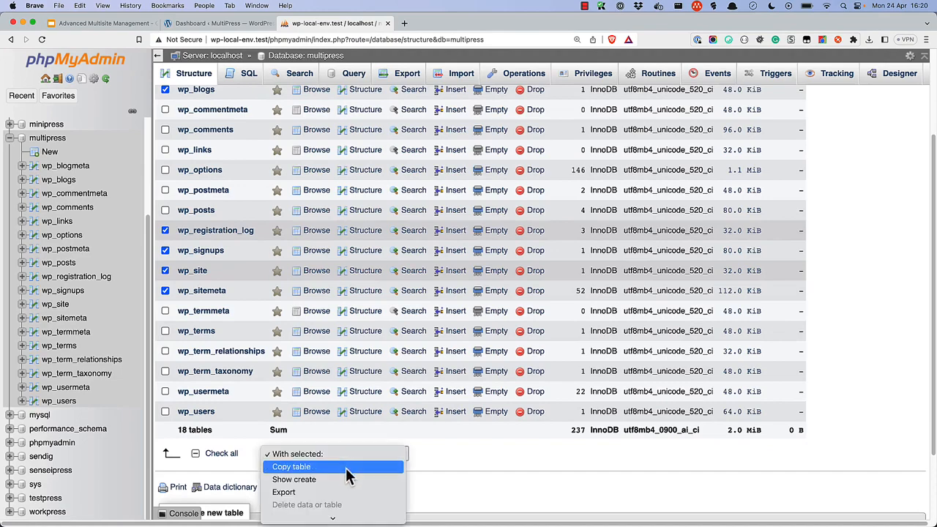
scroll(346, 468, "down", 2)
left_click(345, 496)
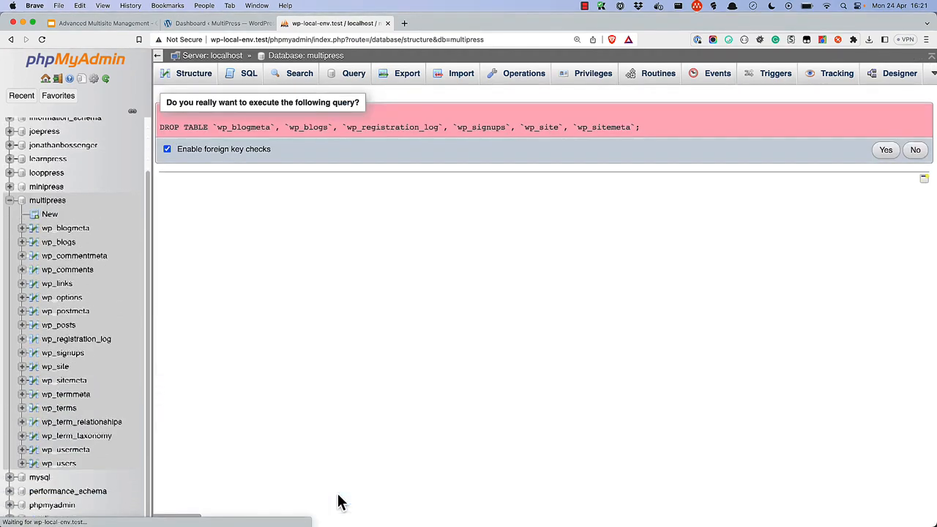
left_click(888, 151)
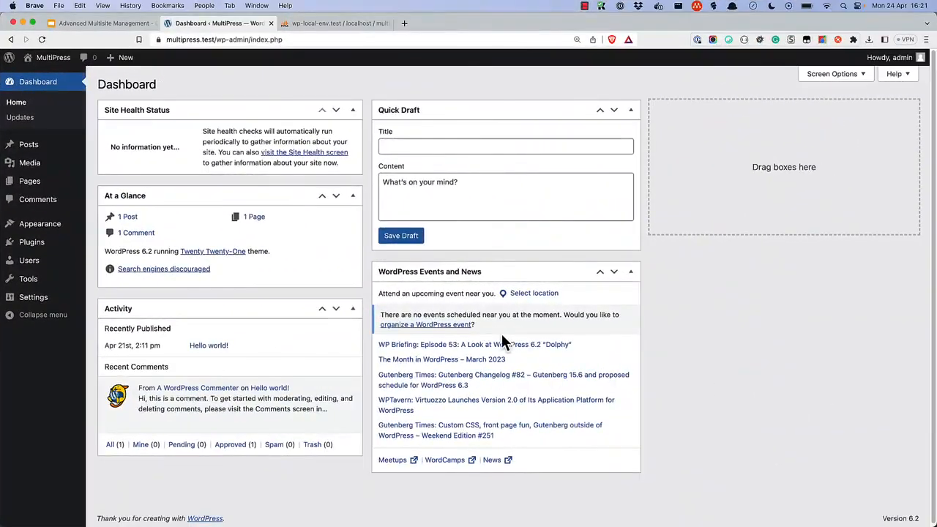
Step: Open the MultiPress front page in a new tab from the admin bar's Visit Site link
mouse_move(51, 59)
right_click(45, 79)
left_click(73, 83)
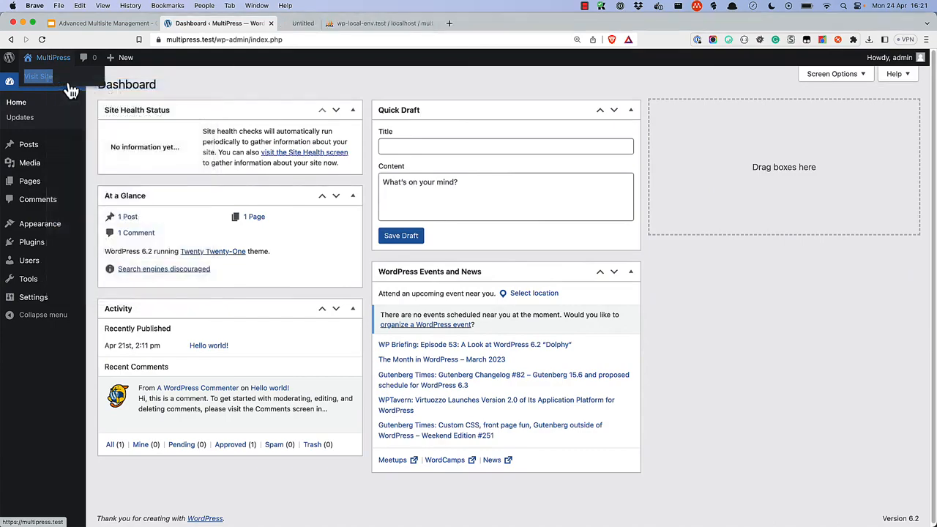
left_click(318, 25)
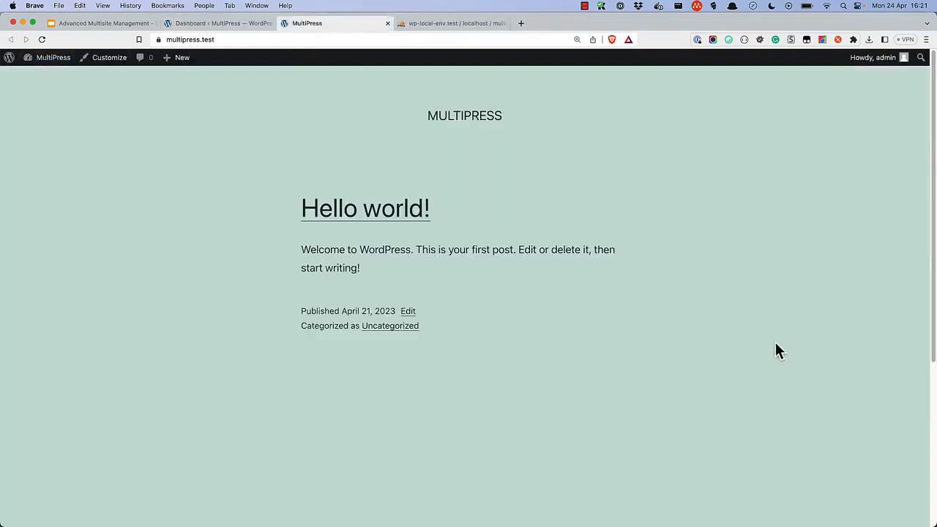